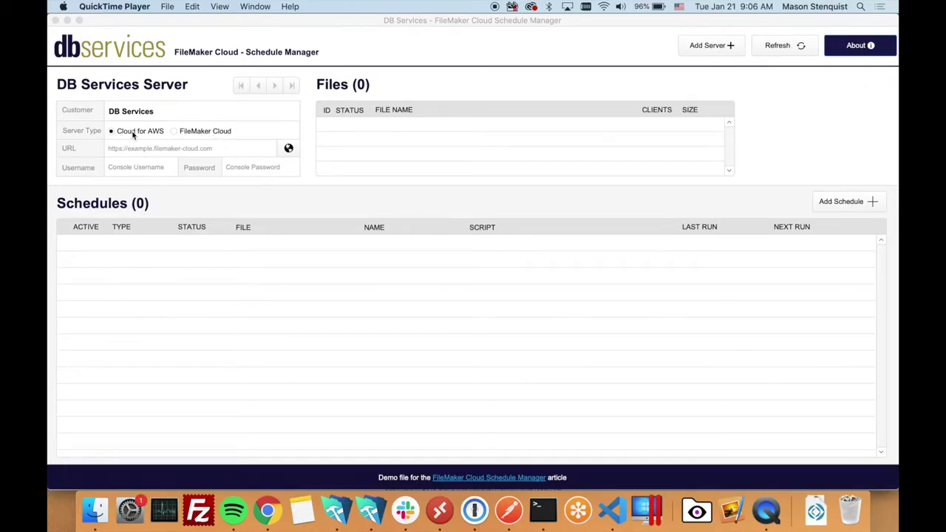
Step: Choose FileMaker Cloud as the server type in the Schedule Manager to bring up the AWS Lambda setup
left_click(174, 134)
left_click(174, 132)
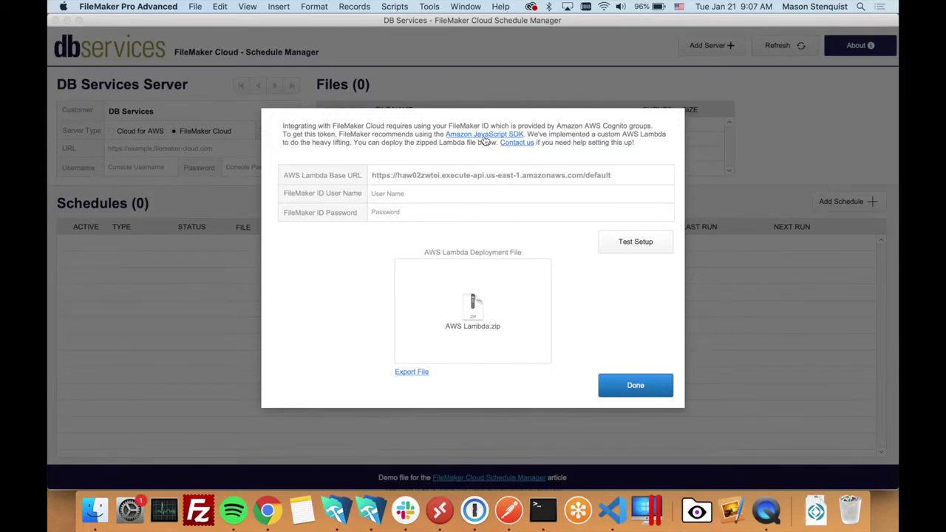
Step: View the getFmIdToken Lambda function page in Chrome, then go back to the FileMaker setup dialog
left_click(268, 510)
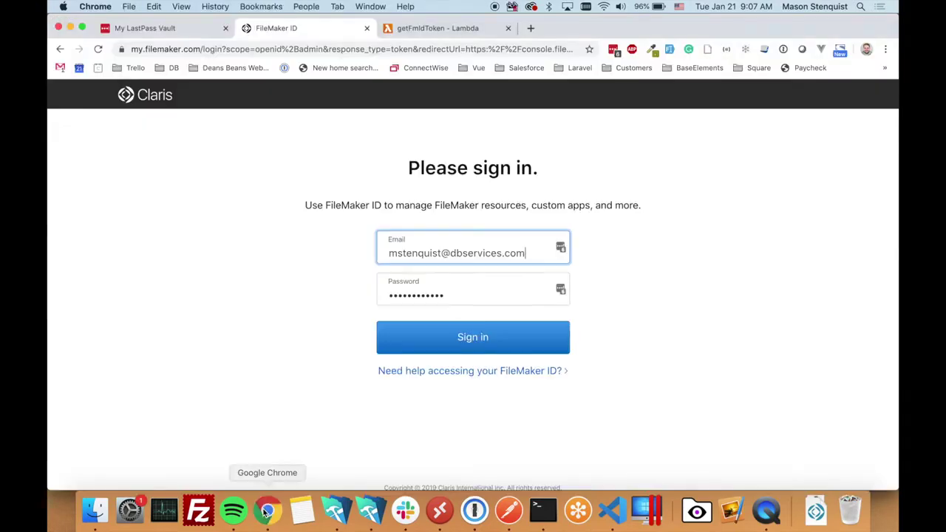
left_click(432, 29)
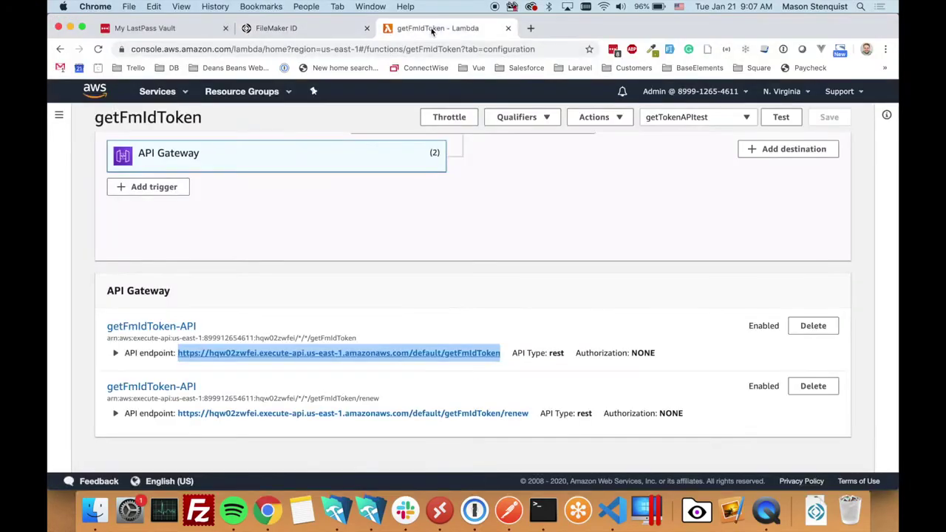
scroll(426, 294, "up", 5)
scroll(426, 297, "down", 3)
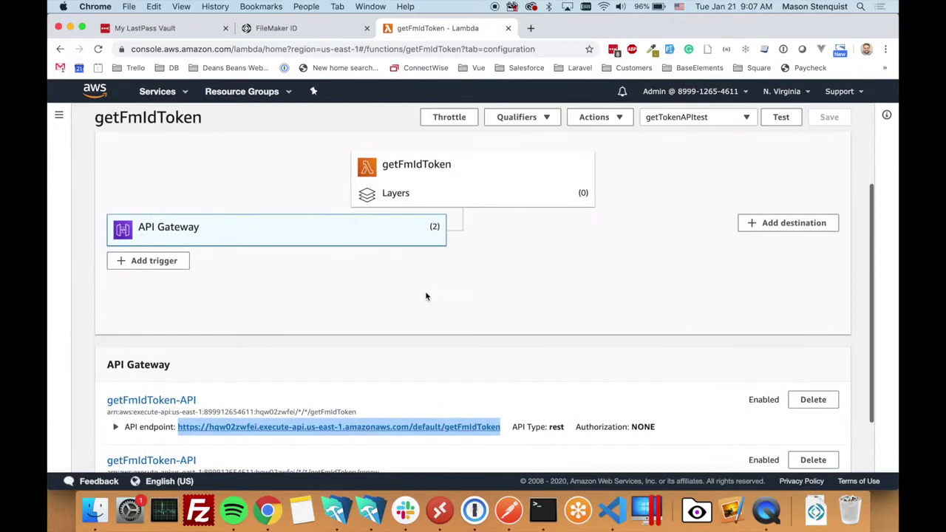
left_click(374, 517)
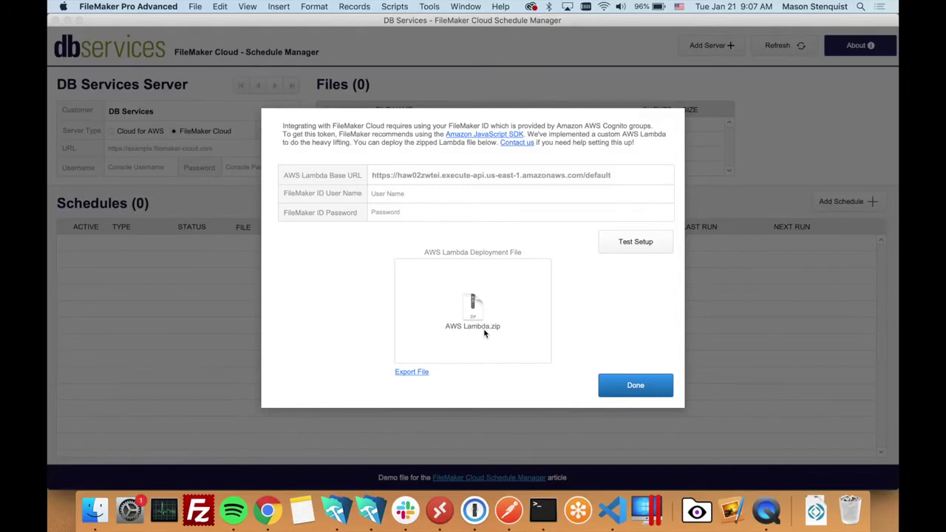
Step: Copy the getFmIdToken API endpoint URL from the Lambda page
left_click(267, 510)
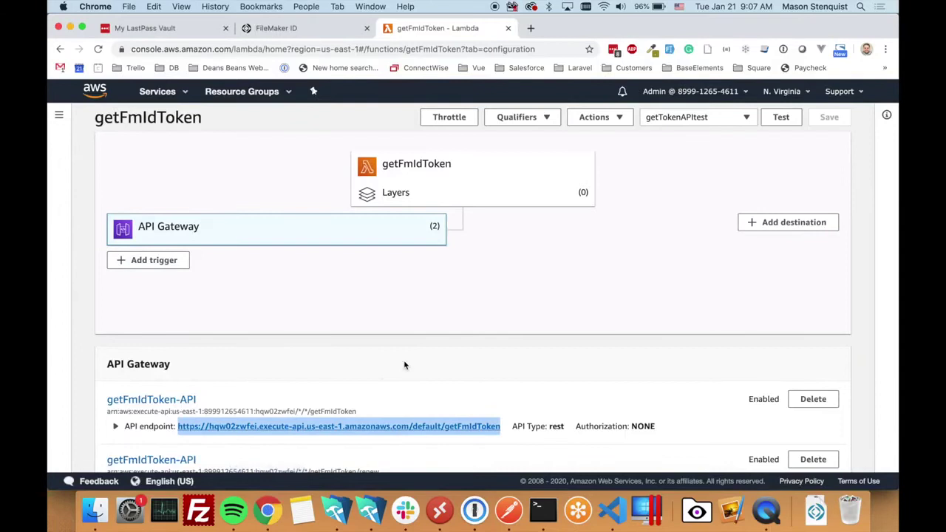
scroll(404, 365, "down", 2)
right_click(423, 373)
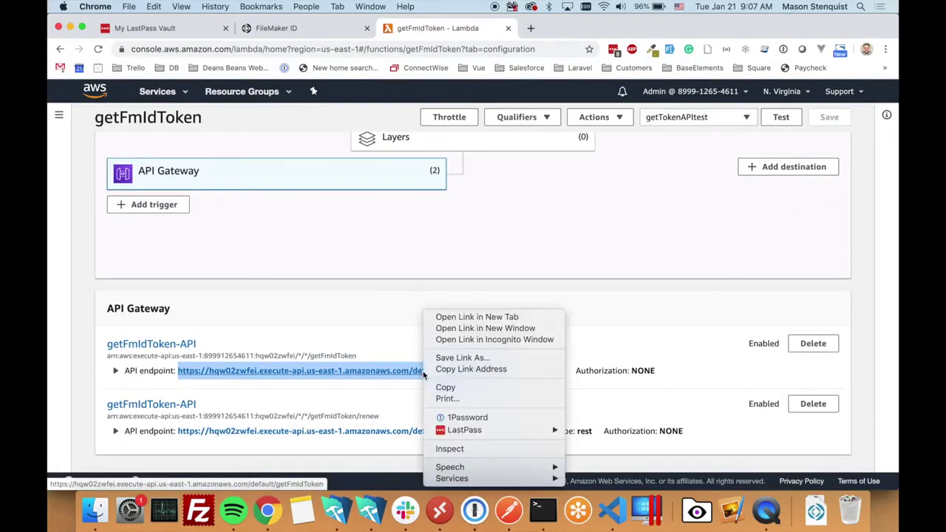
left_click(446, 387)
left_click(377, 513)
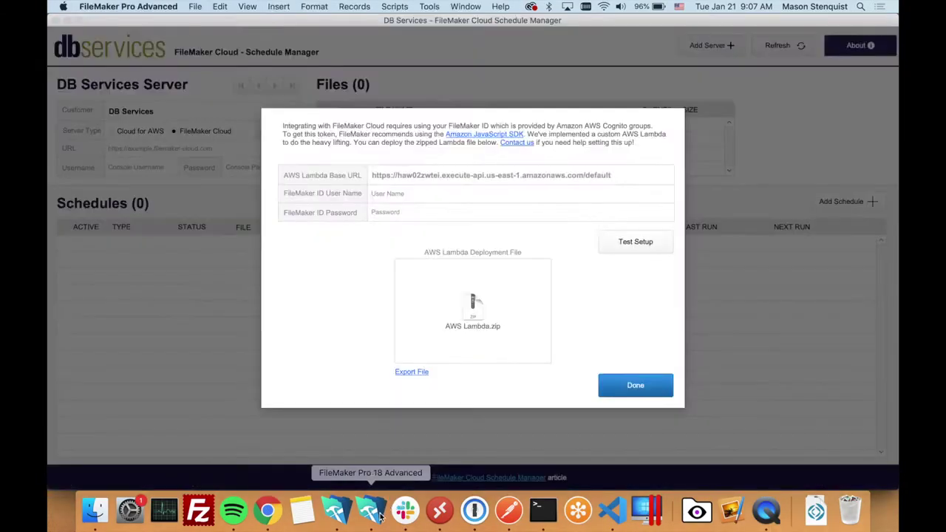
Step: Paste the endpoint as the AWS Lambda Base URL, trimmed to end at /default, and enter the FileMaker ID user name e-mail
left_click(482, 180)
key("super+v")
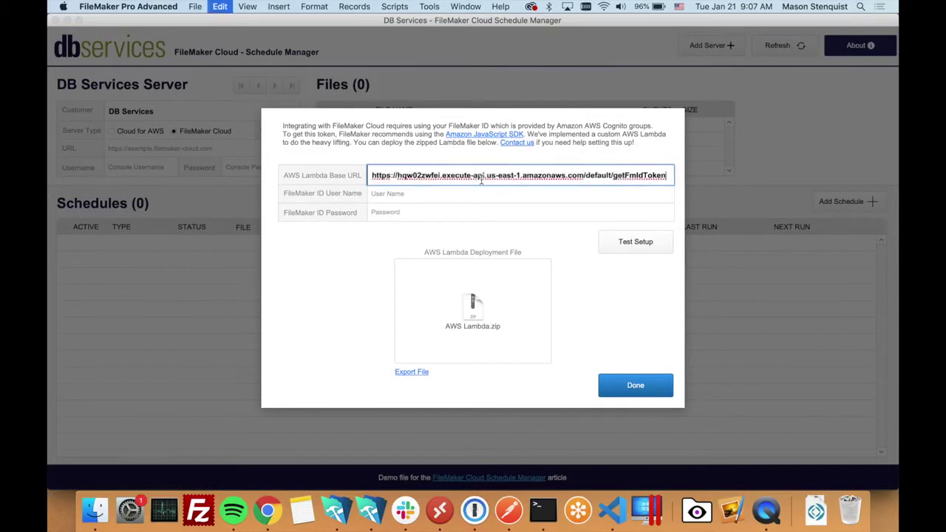
key("BackSpace")
key("BackSpace")
key("BackSpace")
key("BackSpace")
key("BackSpace")
key("BackSpace")
key("BackSpace")
key("BackSpace")
key("BackSpace")
key("BackSpace")
key("BackSpace")
key("BackSpace")
key("BackSpace")
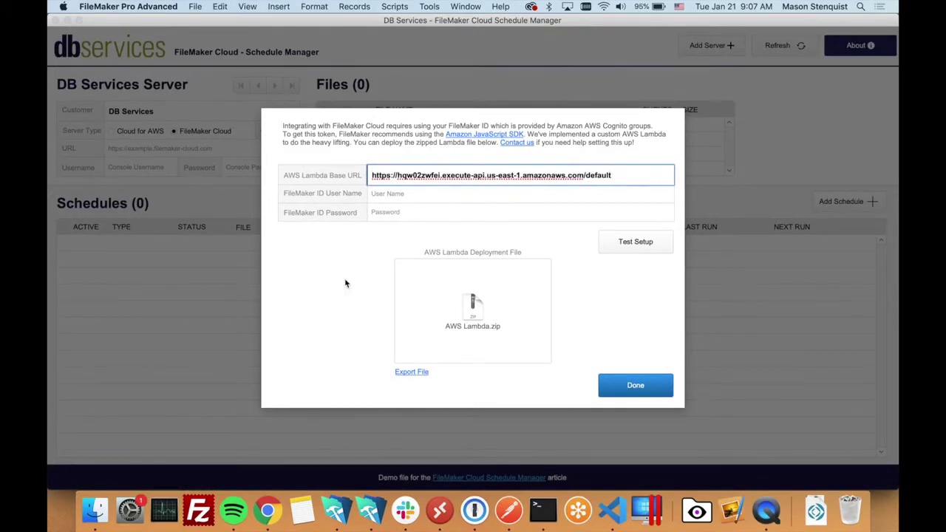
left_click(417, 195)
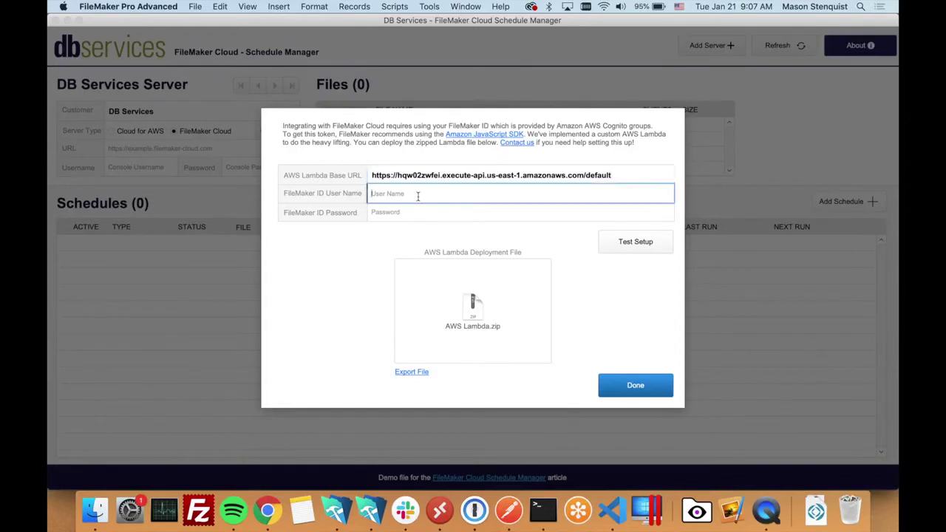
Step: Copy the saved my.filemaker.com password from LastPass on the FileMaker ID tab
left_click(268, 509)
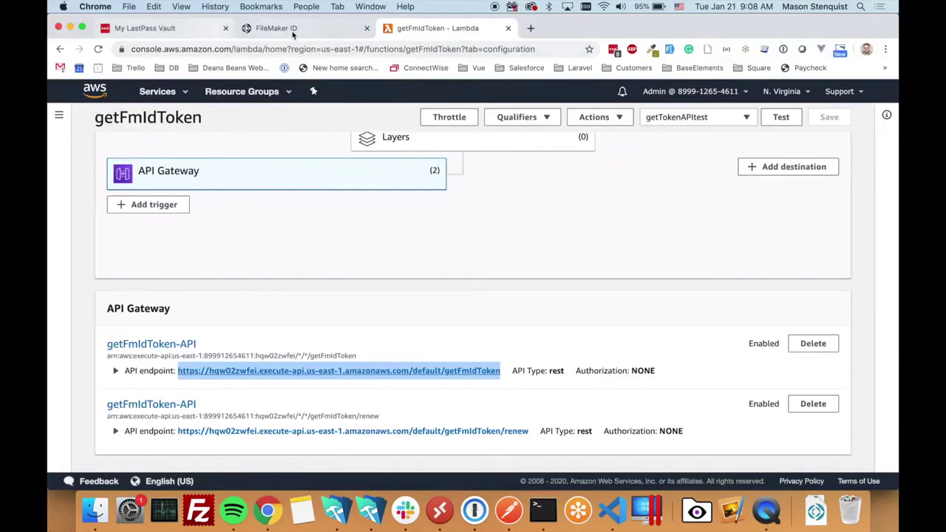
left_click(300, 31)
left_click(613, 49)
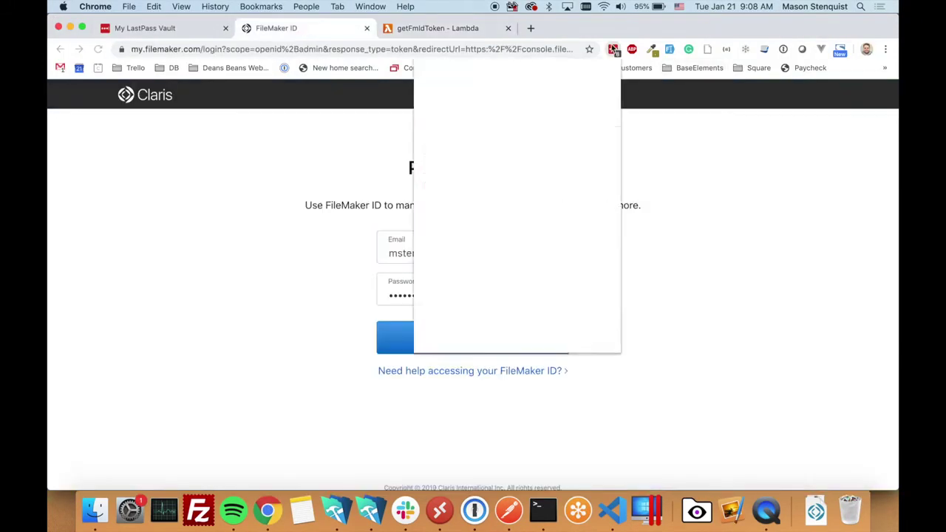
scroll(557, 138, "down", 3)
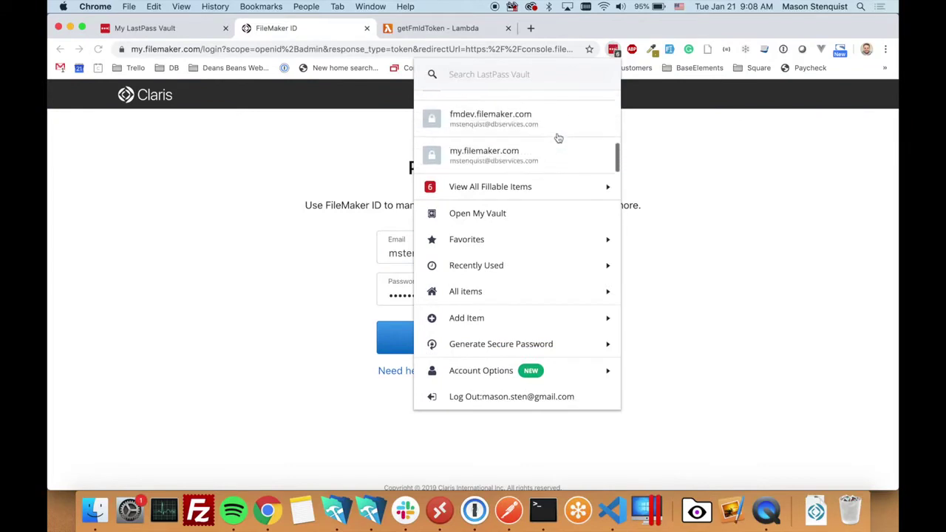
left_click(574, 157)
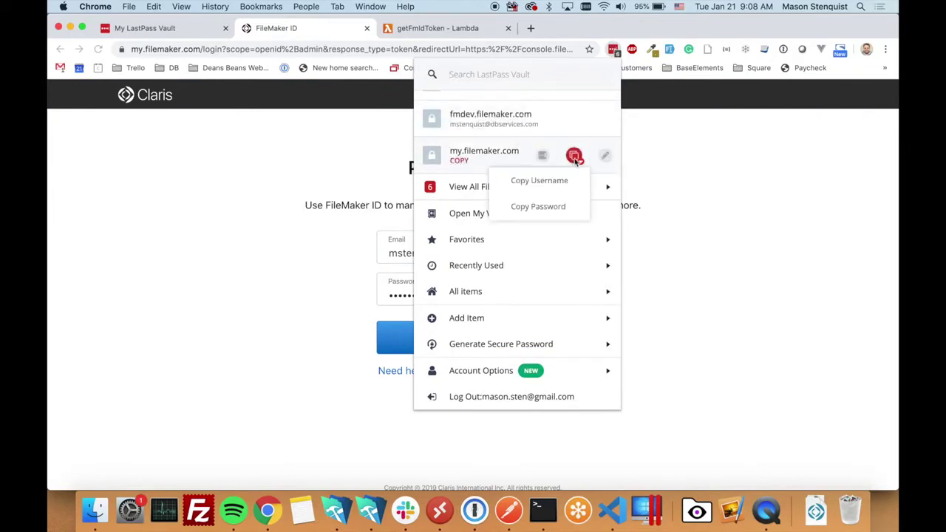
left_click(550, 209)
left_click(370, 510)
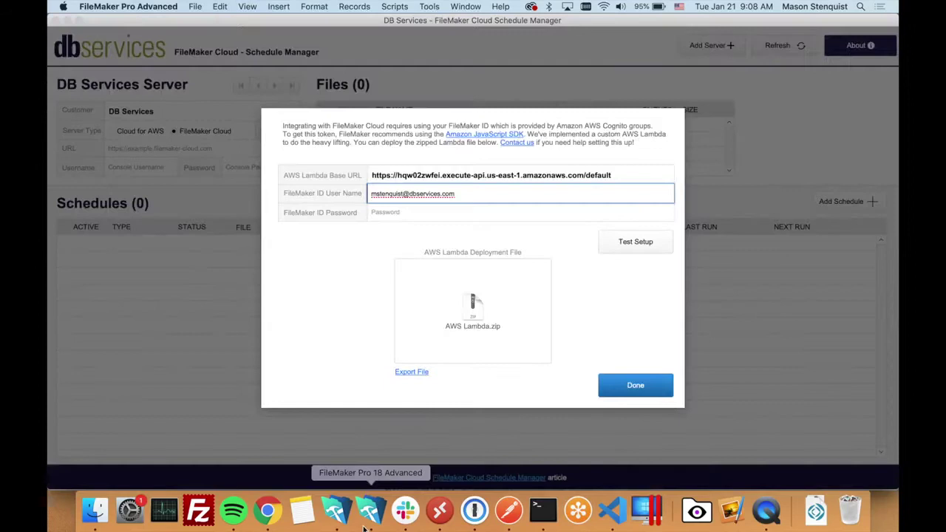
Step: Paste the FileMaker ID password and run Test Setup, which succeeds and returns an id token
left_click(449, 212)
key("super+v")
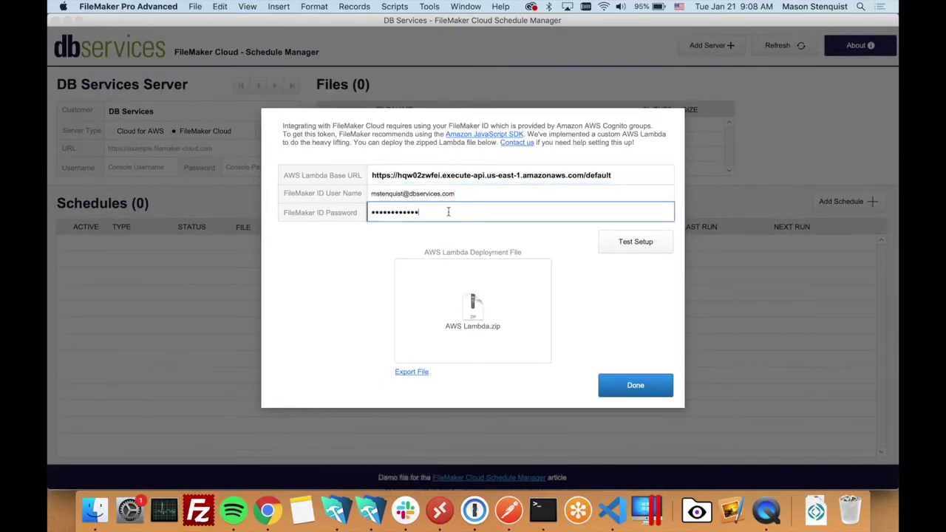
left_click(385, 254)
left_click(643, 248)
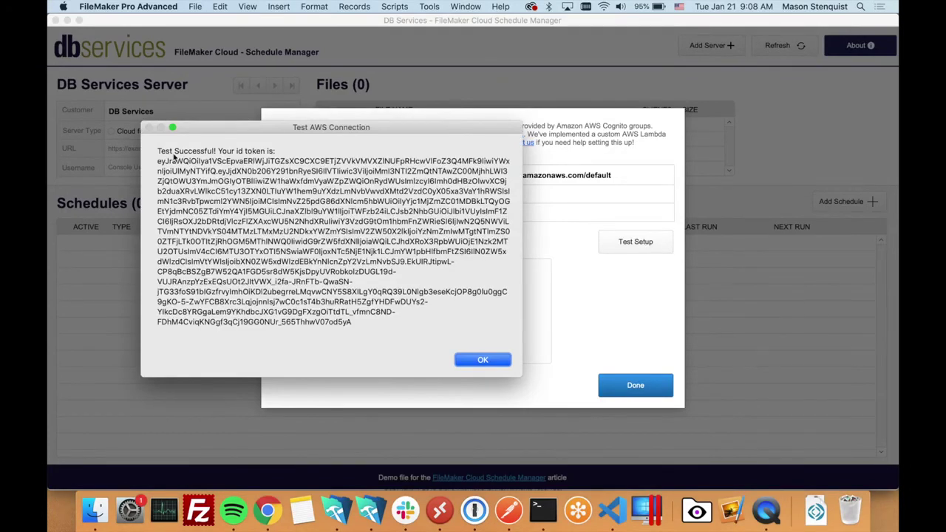
left_click(482, 360)
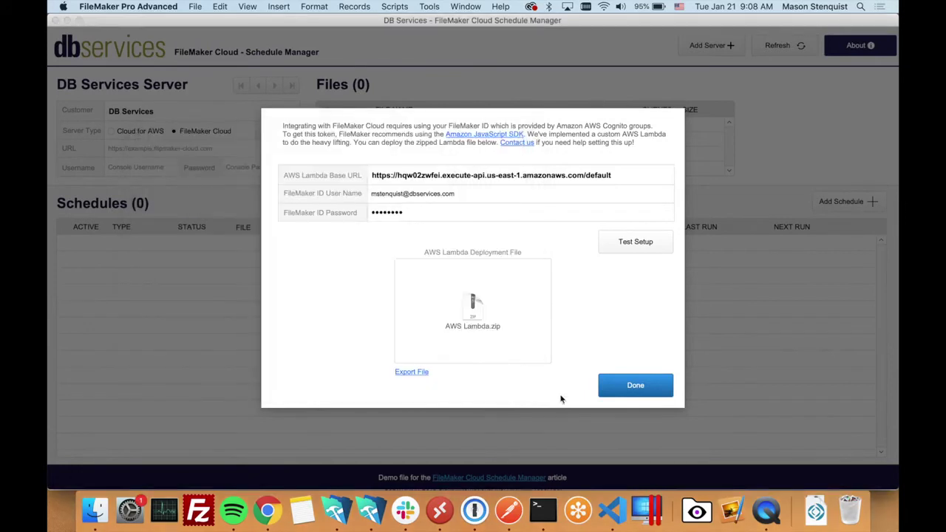
Step: Close the AWS setup and enter the console username e-mail and pasted password on the DB Services server record
left_click(627, 392)
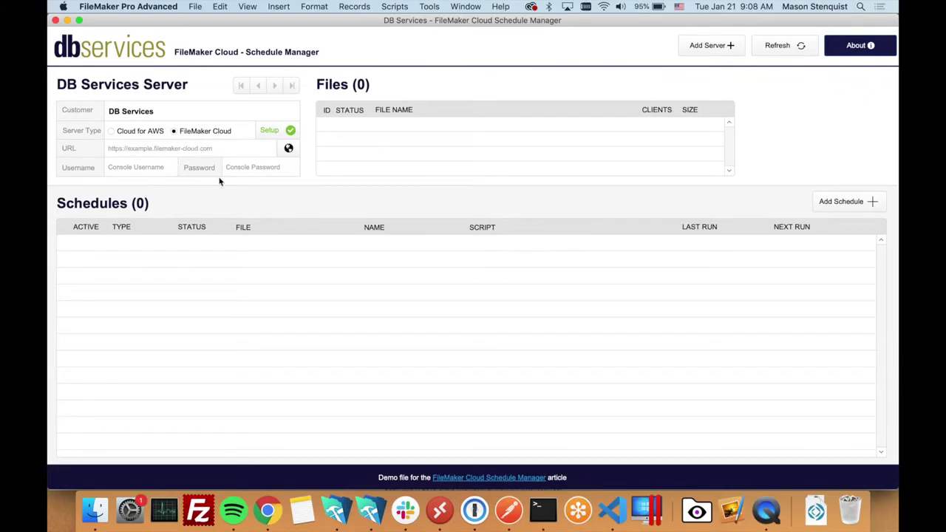
left_click(138, 169)
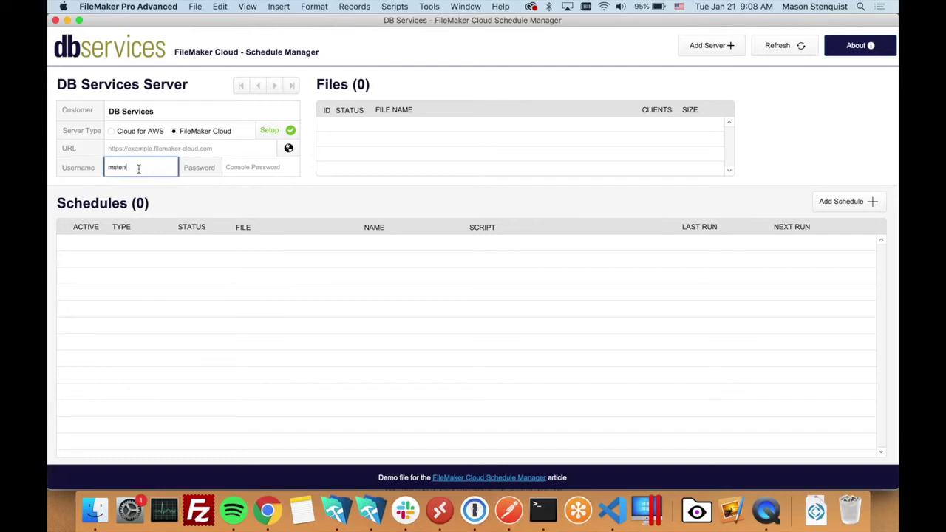
left_click(253, 168)
key("super+v")
left_click(264, 203)
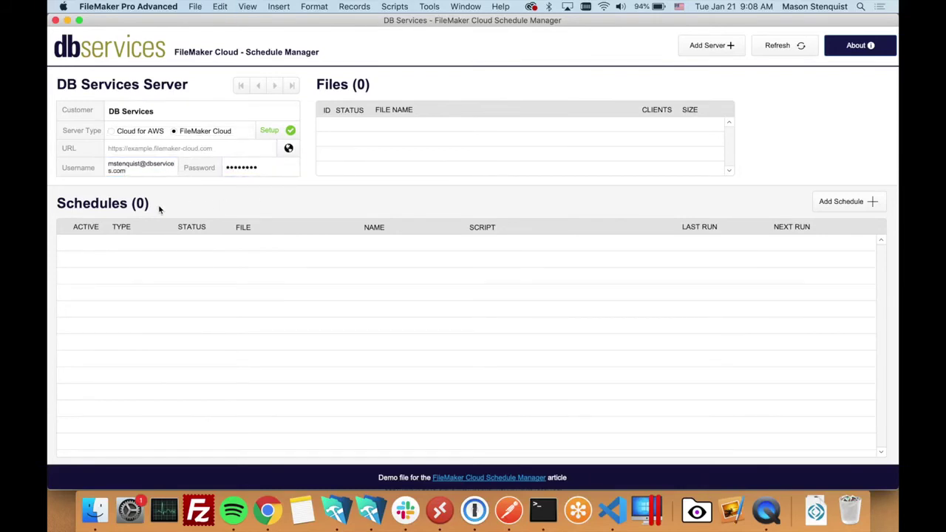
Step: Sign in to Claris Customer Console and choose the DB Services team
left_click(268, 510)
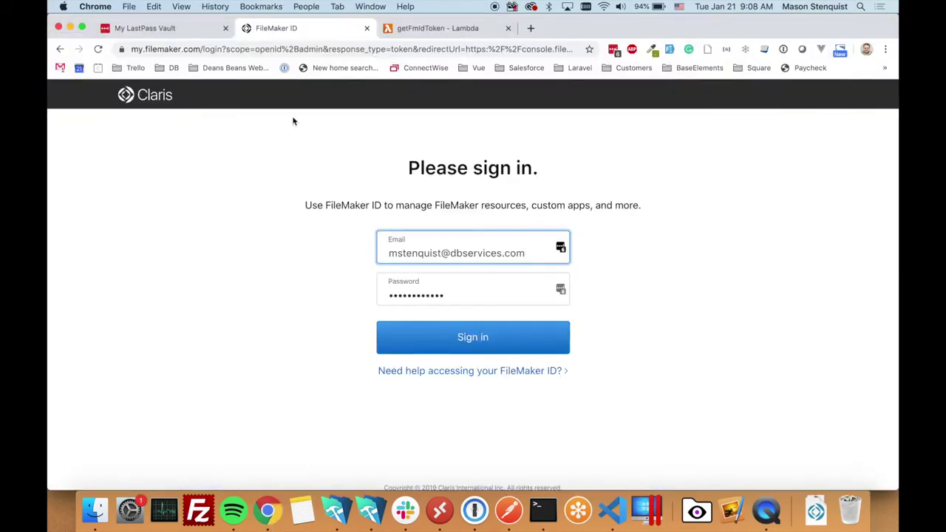
left_click(489, 346)
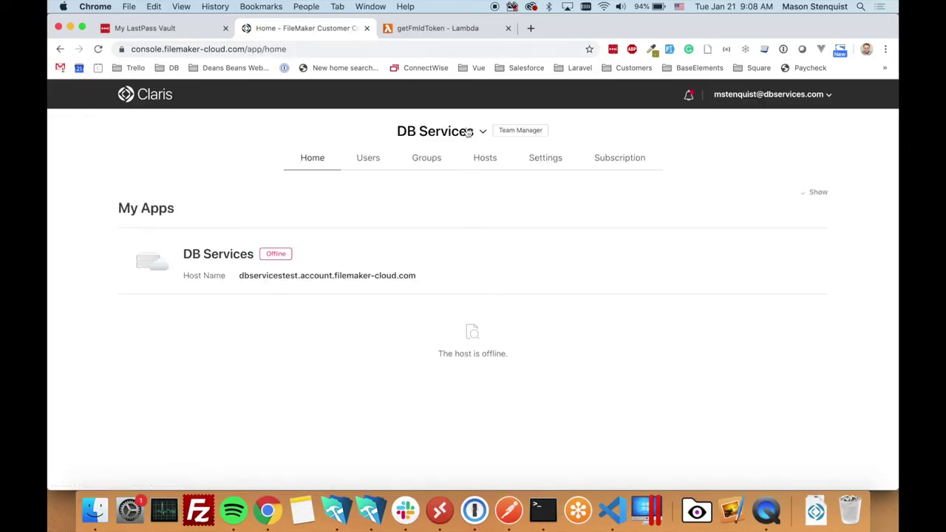
left_click(467, 133)
left_click(395, 218)
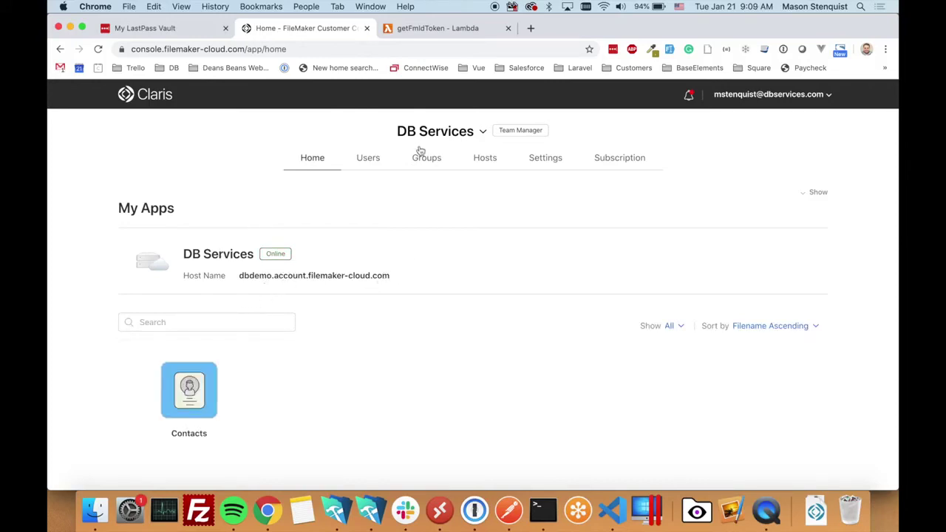
Step: Open the FileMaker Cloud Admin Console from the Hosts page and select its host address
left_click(474, 161)
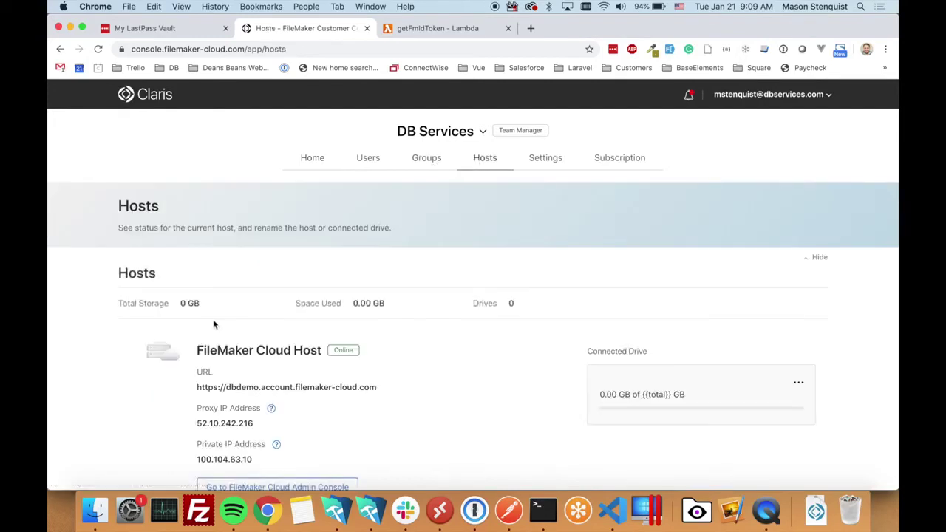
scroll(281, 440, "down", 1)
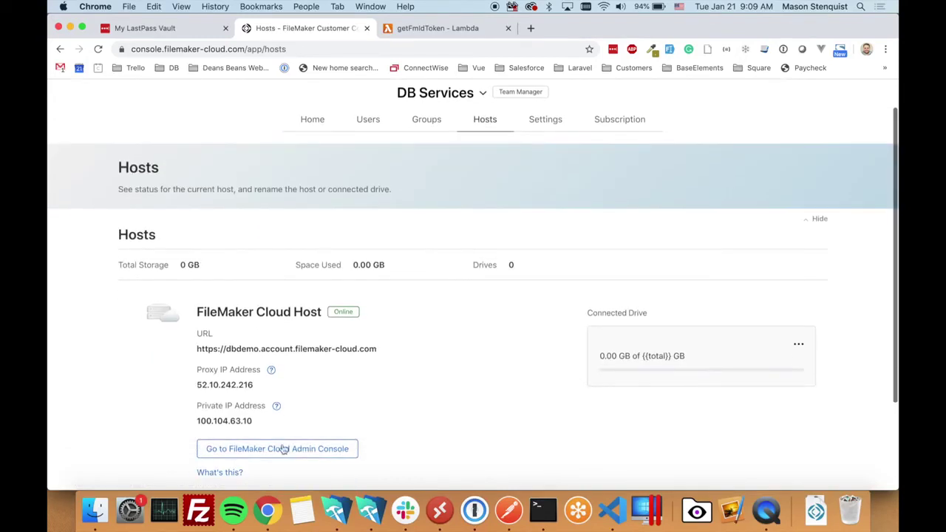
left_click(283, 449)
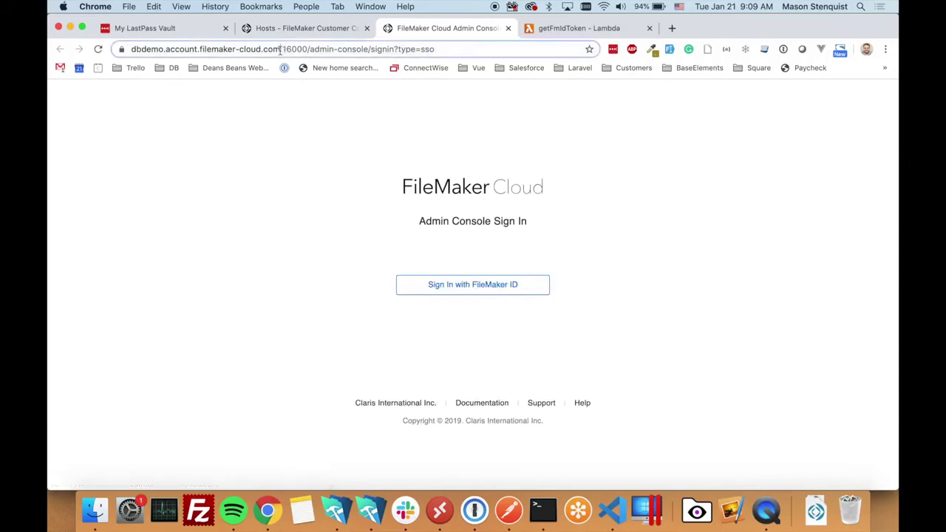
left_click_drag(280, 49, 91, 47)
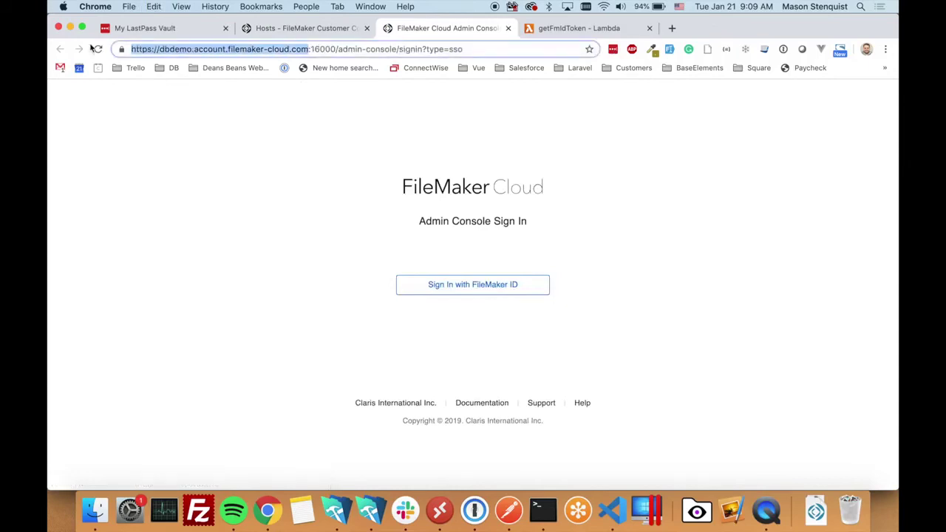
left_click(370, 510)
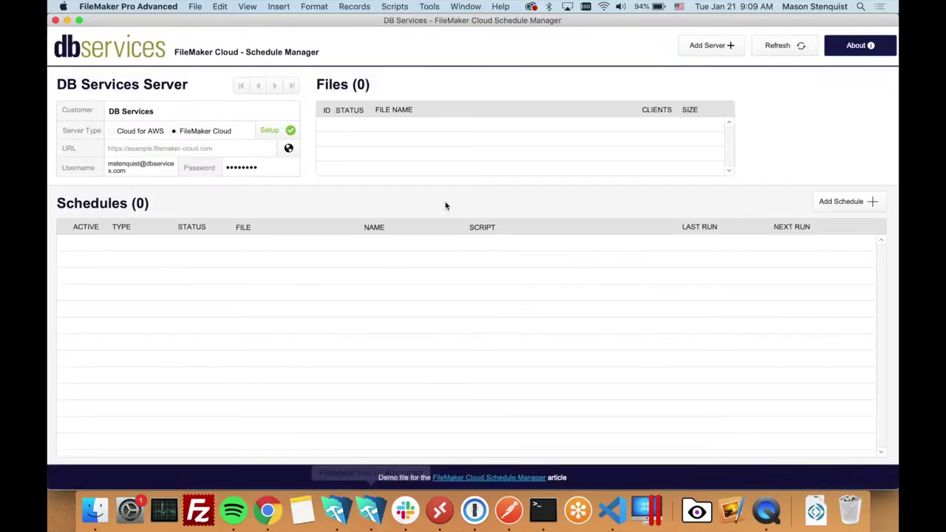
left_click(211, 148)
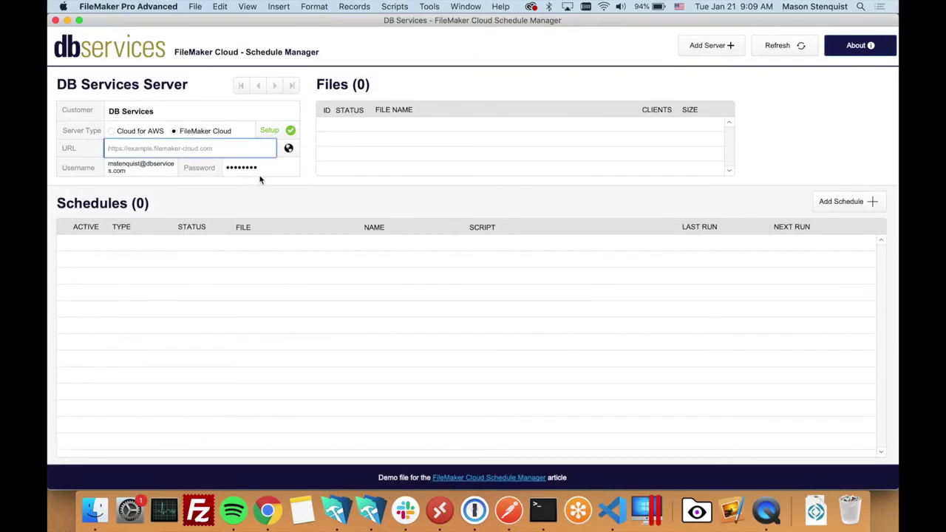
key("super+v")
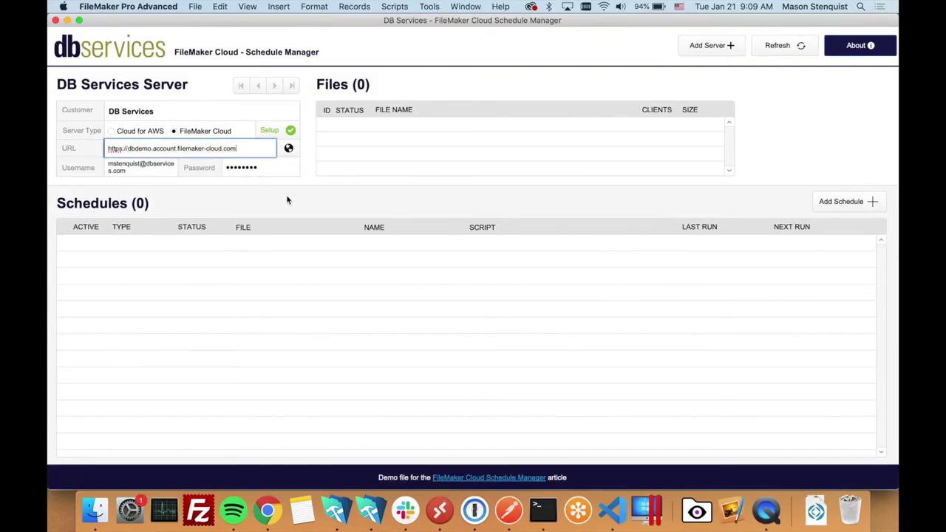
left_click(287, 196)
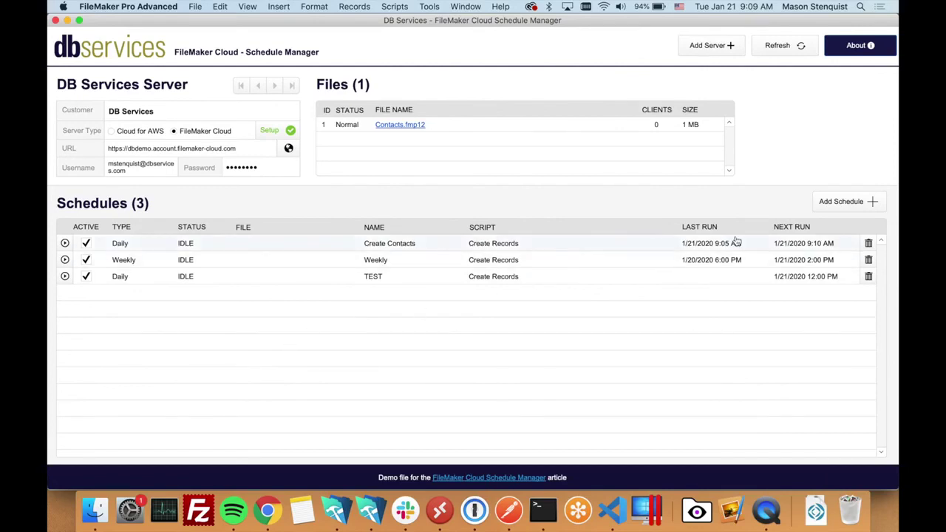
left_click(857, 212)
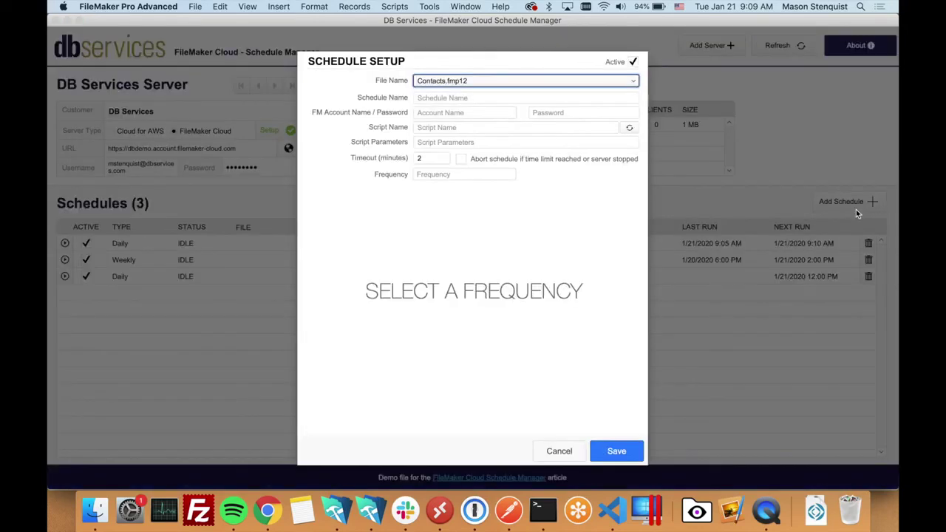
left_click(559, 450)
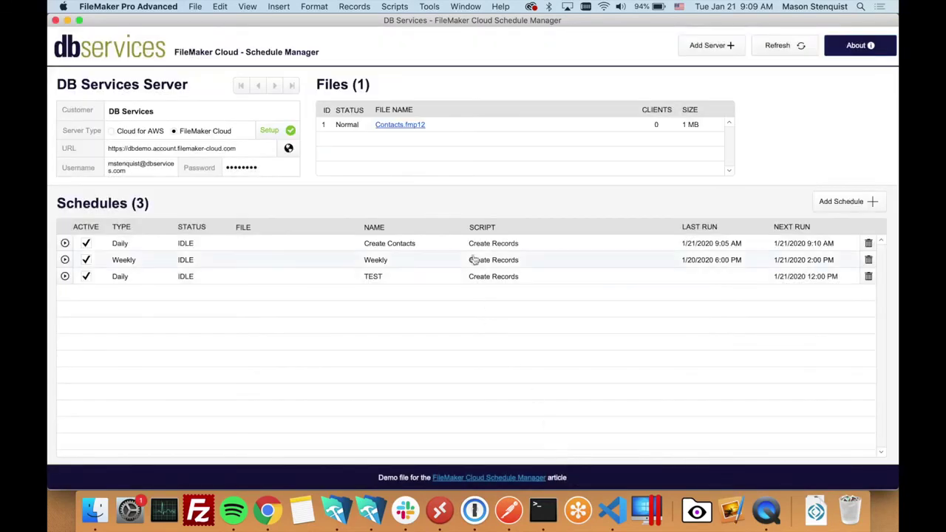